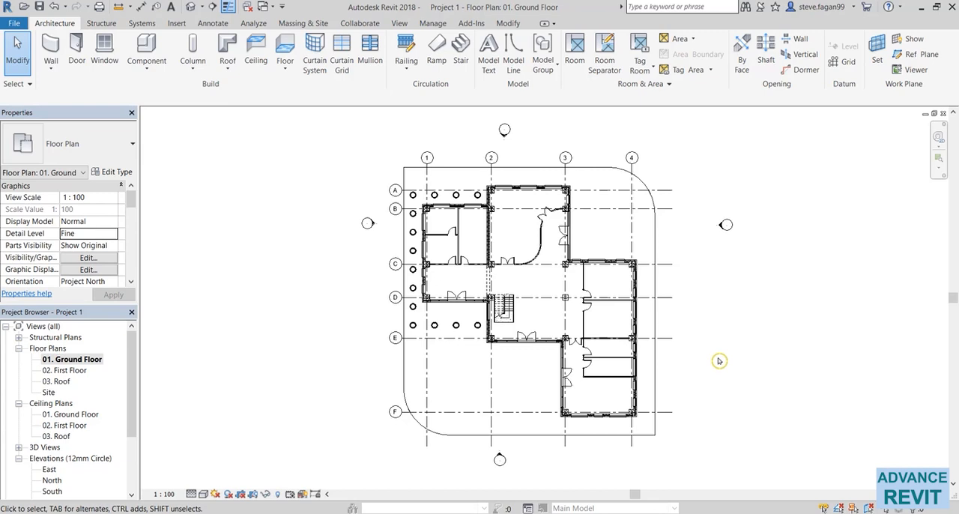
# Cut a horizontal building section through the window in the east exterior wall, just north of the corner at grids 4 and F.
pyautogui.scroll(8, 660, 438)
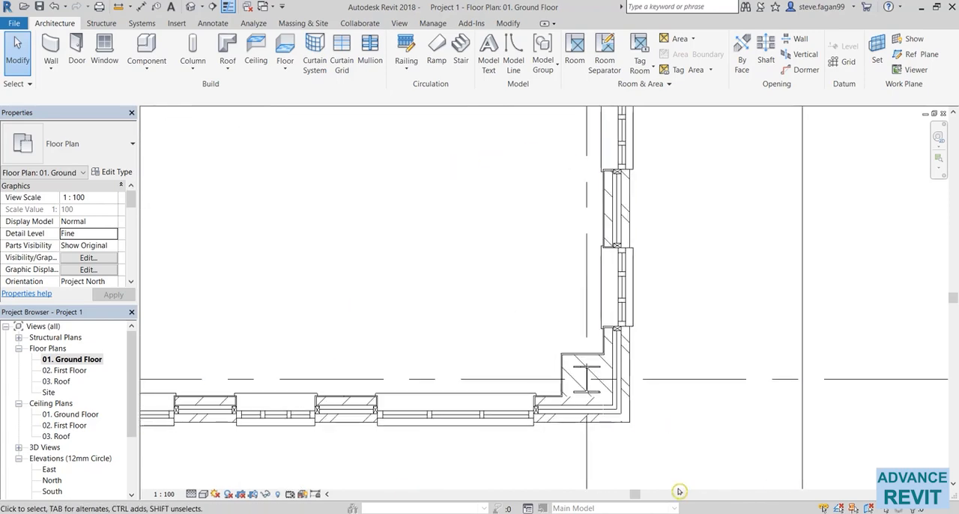
pyautogui.click(213, 7)
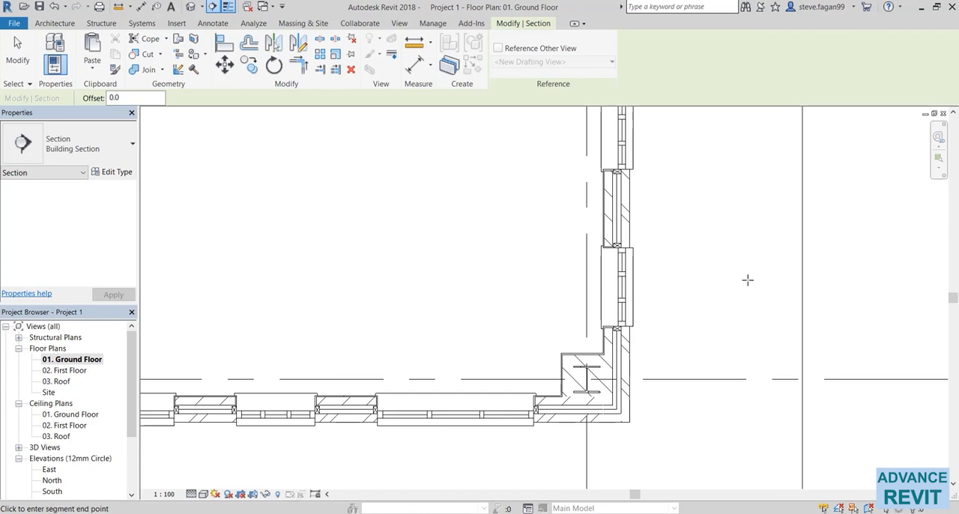
pyautogui.click(802, 280)
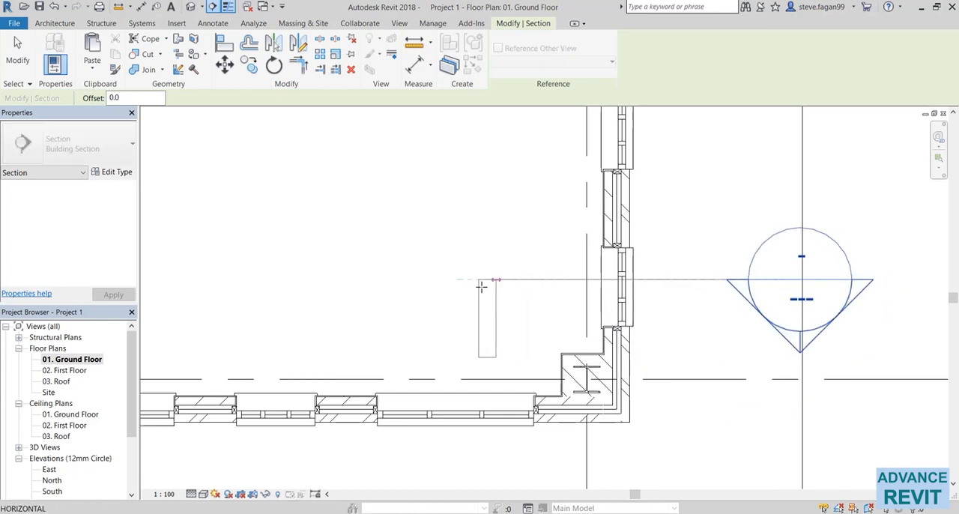
pyautogui.click(423, 281)
pyautogui.press('Escape')
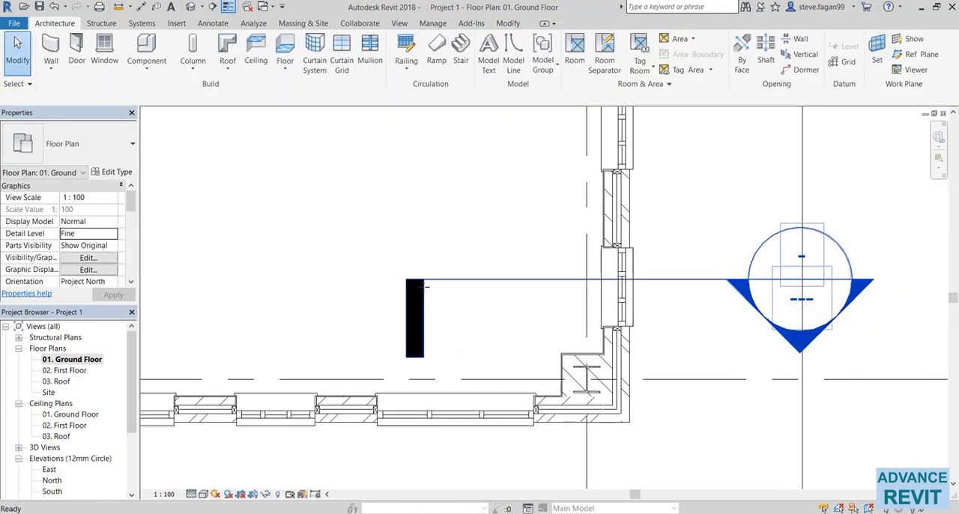
# Open the new section's view and examine where the first-floor slab meets the exterior wall between the windows.
pyautogui.scroll(-2, 443, 317)
pyautogui.doubleClick(654, 334)
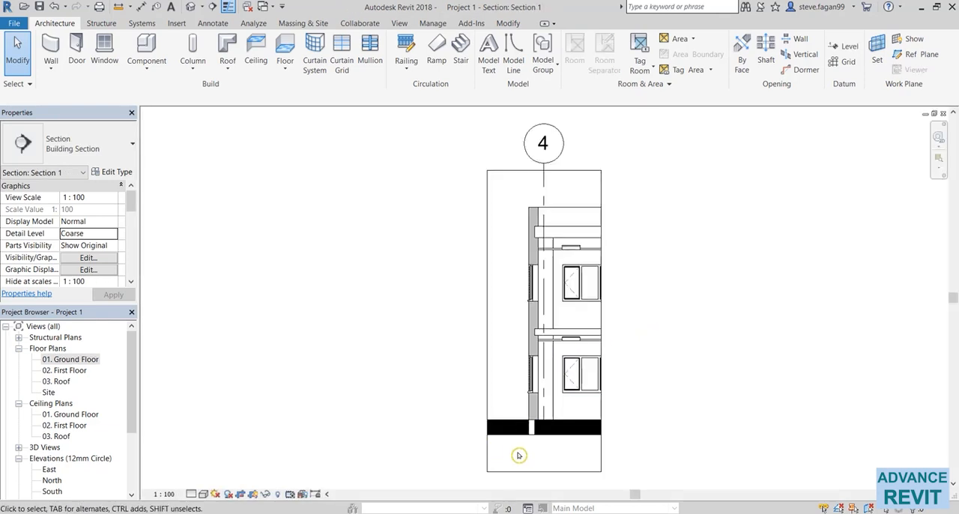
pyautogui.scroll(2, 553, 418)
pyautogui.scroll(3, 538, 408)
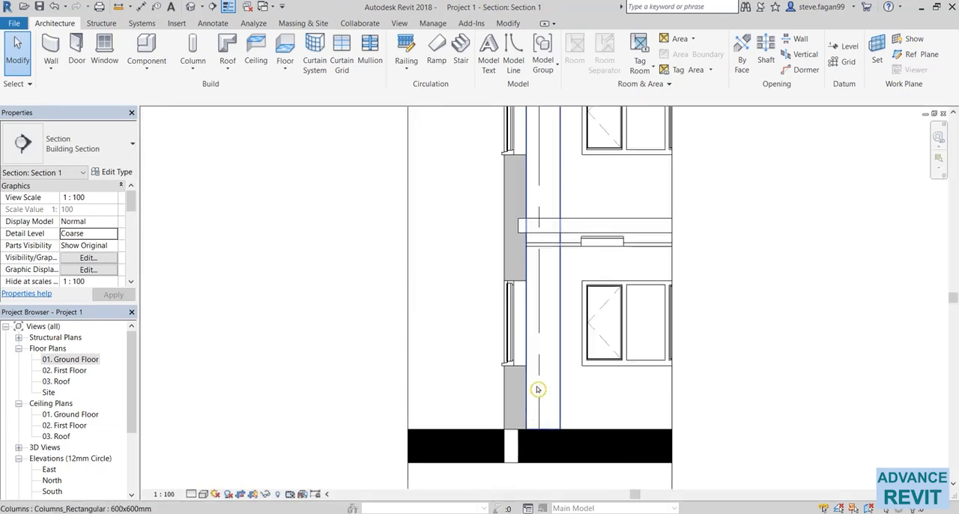
pyautogui.moveTo(495, 258); pyautogui.dragTo(372, 350, button='middle')
pyautogui.scroll(3, 466, 330)
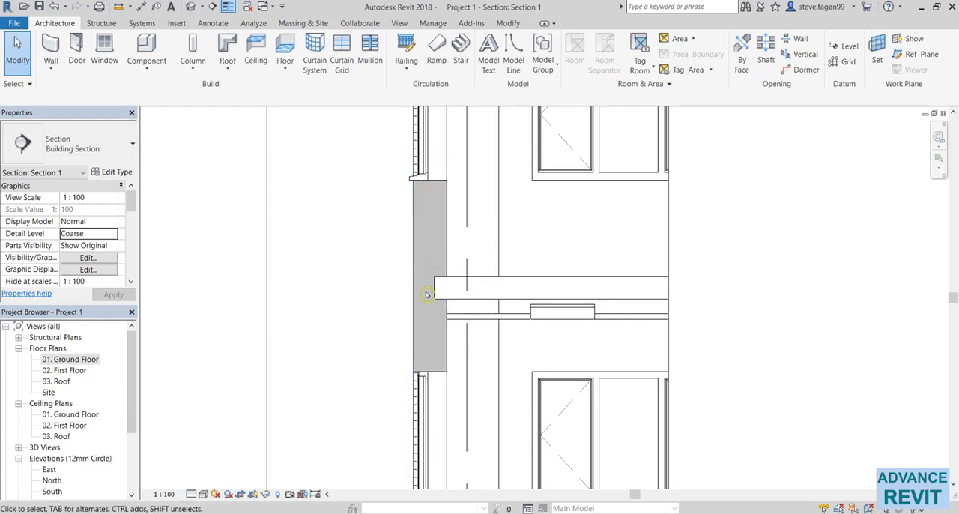
pyautogui.scroll(3, 427, 295)
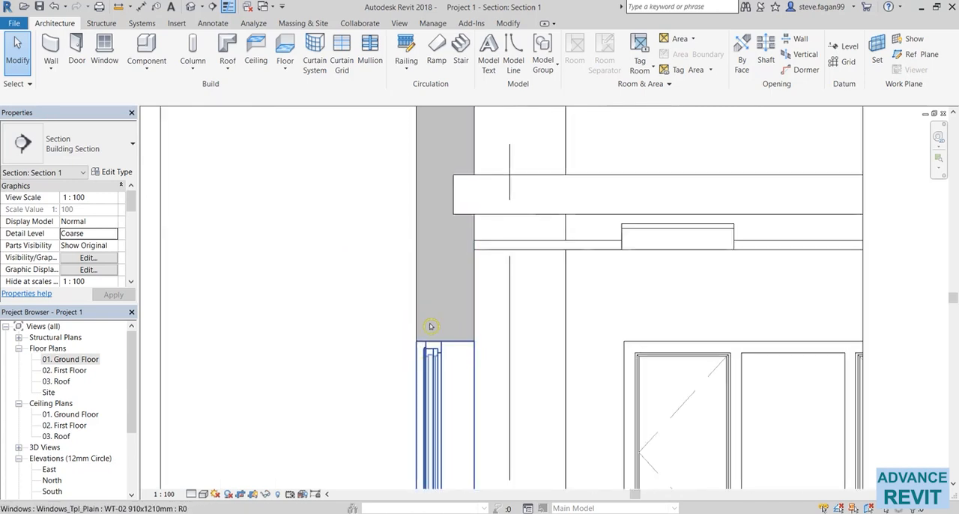
pyautogui.scroll(-4, 459, 370)
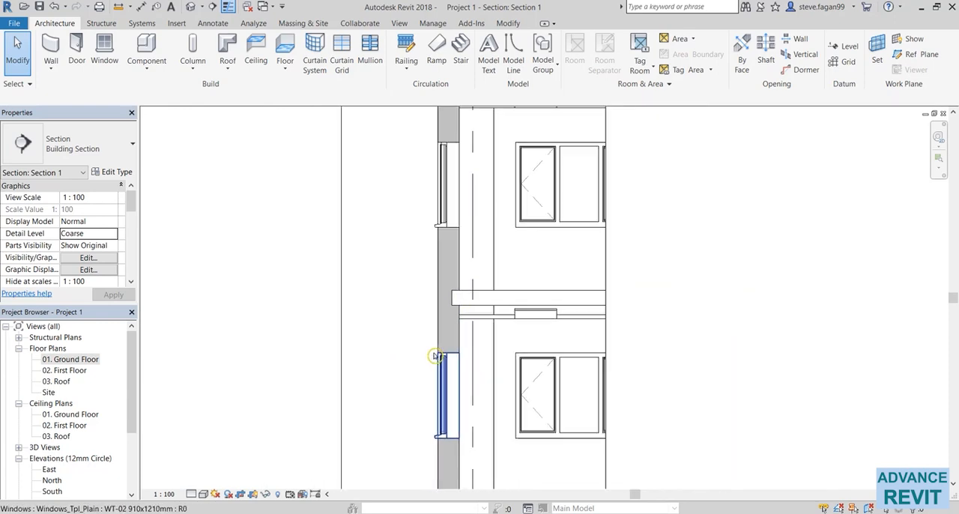
pyautogui.moveTo(436, 355); pyautogui.dragTo(451, 353, button='middle')
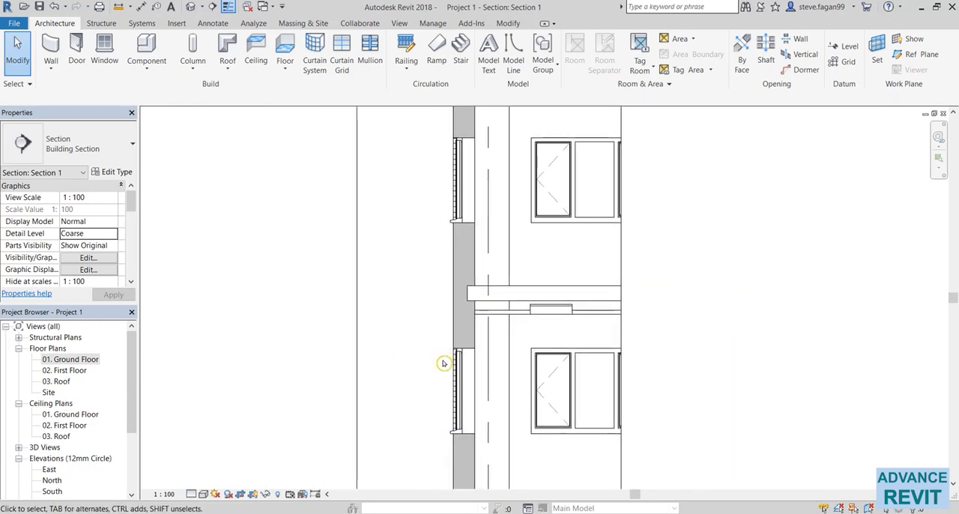
pyautogui.click(400, 23)
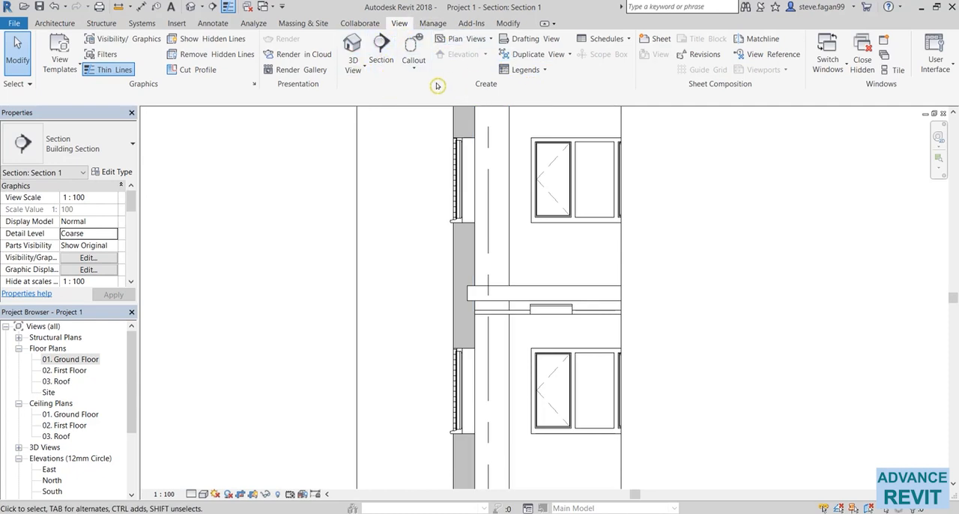
pyautogui.click(412, 63)
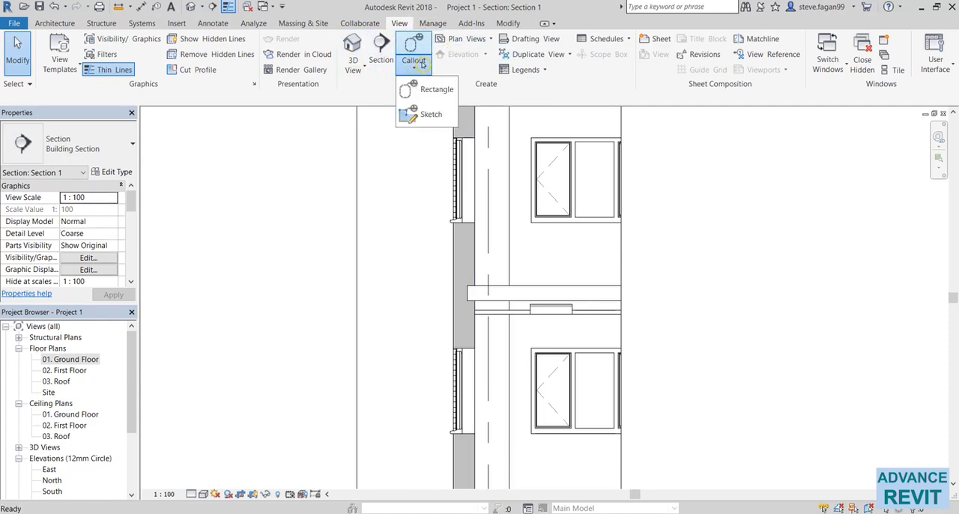
pyautogui.click(431, 89)
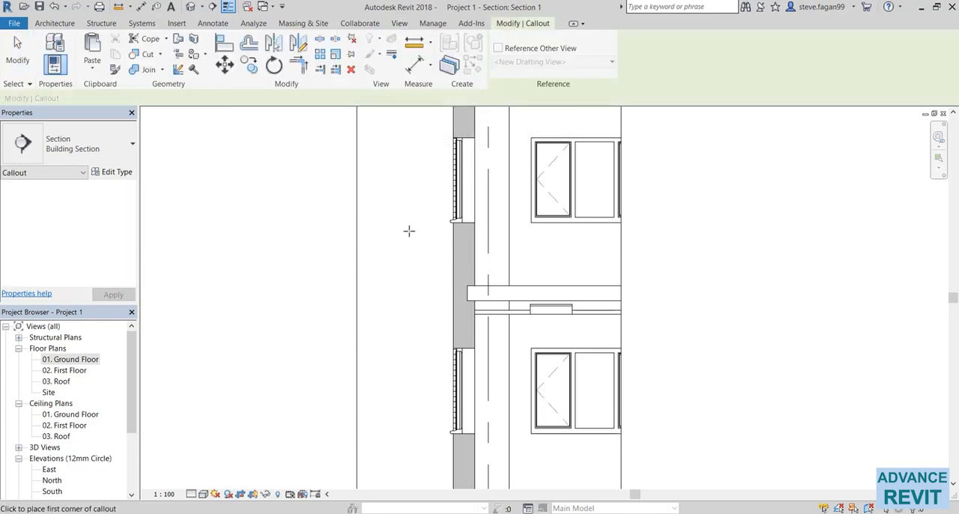
pyautogui.click(380, 188)
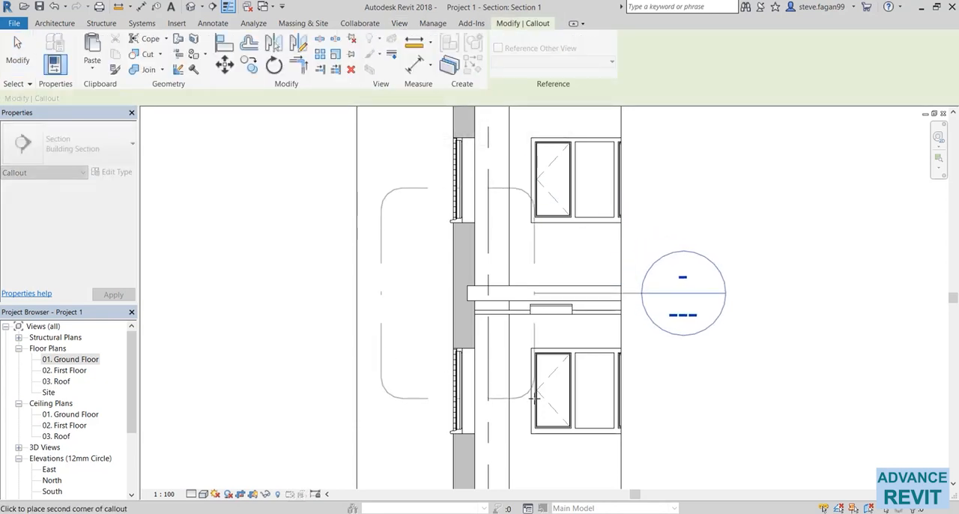
pyautogui.press('Escape')
pyautogui.press('Escape')
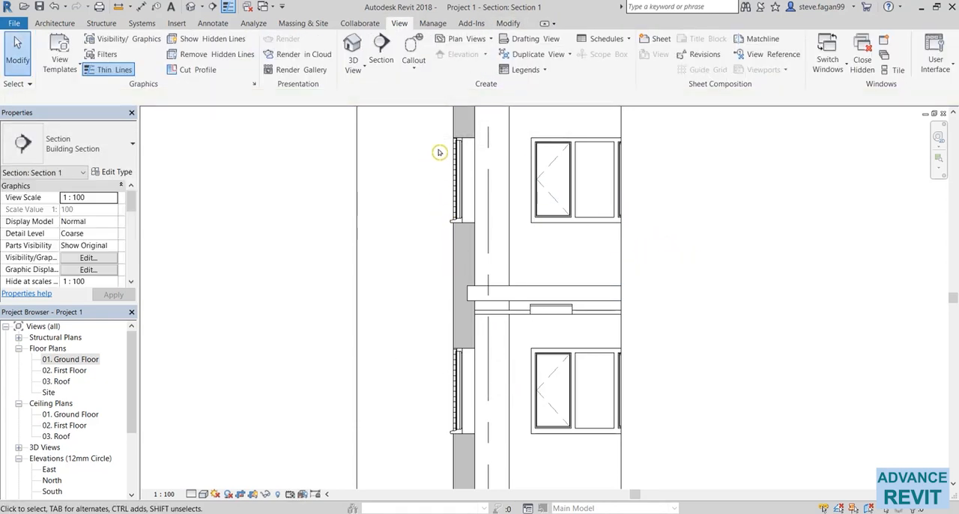
# Sketch an irregular closed callout boundary of straight segments around the junction of the exterior wall and floor slab.
pyautogui.click(414, 68)
pyautogui.click(430, 112)
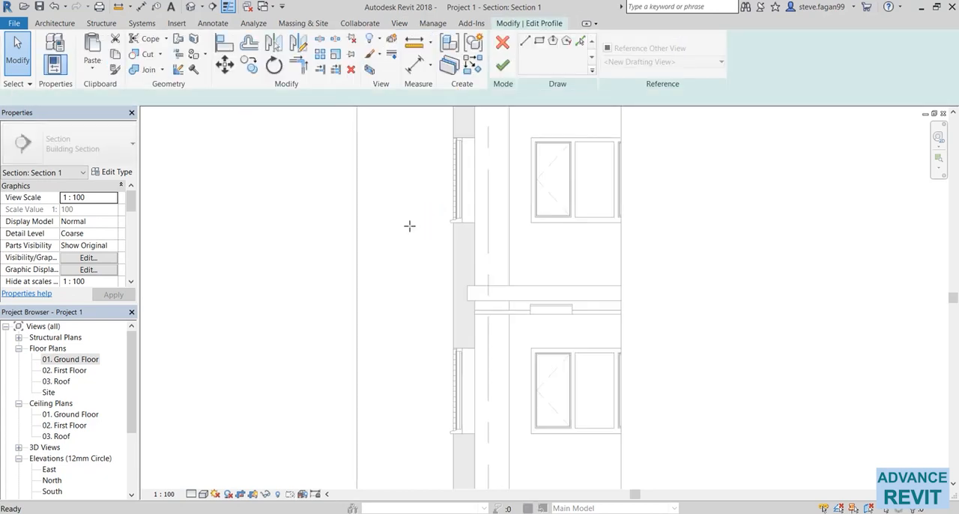
pyautogui.click(405, 231)
pyautogui.click(515, 207)
pyautogui.click(545, 270)
pyautogui.click(553, 372)
pyautogui.click(477, 415)
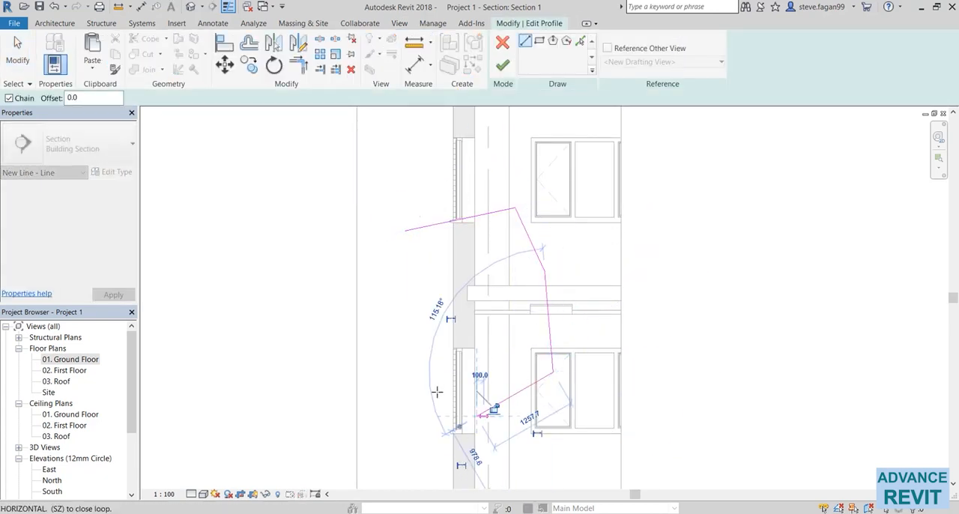
pyautogui.click(414, 372)
pyautogui.click(503, 272)
pyautogui.click(403, 230)
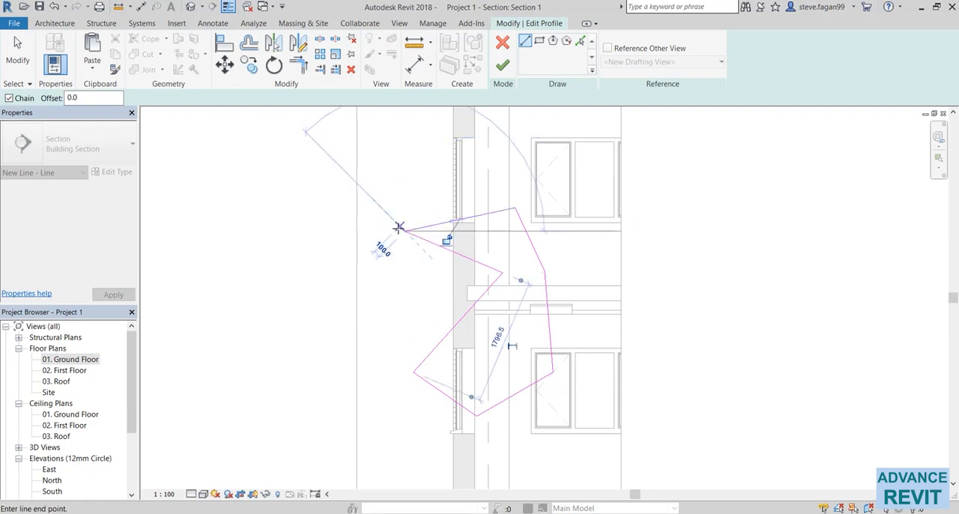
pyautogui.click(502, 65)
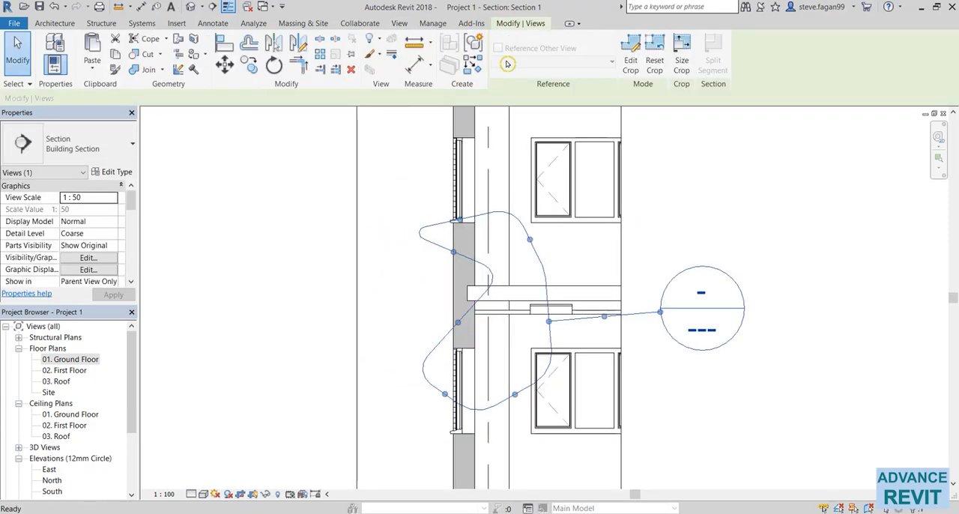
pyautogui.press('Escape')
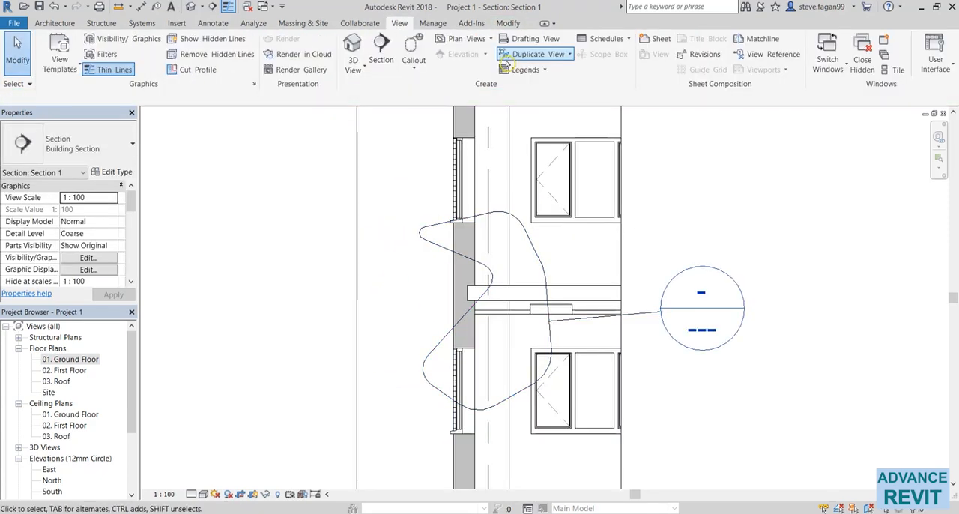
# Delete the irregular sketched callout from the section view.
pyautogui.click(543, 271)
pyautogui.press('Delete')
pyautogui.click(517, 304)
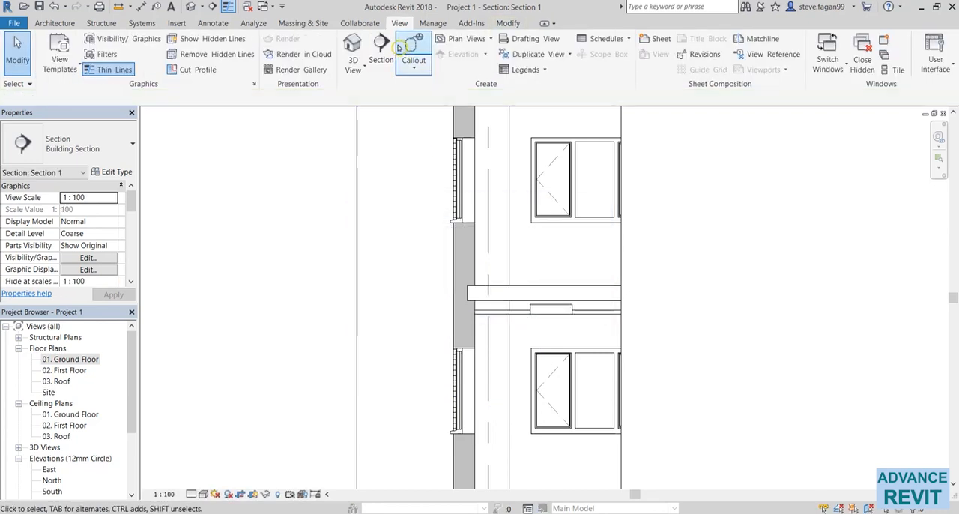
# Draw a rectangular callout around the wall and floor slab junction, reaching down to the head of the lower window.
pyautogui.click(417, 68)
pyautogui.click(431, 94)
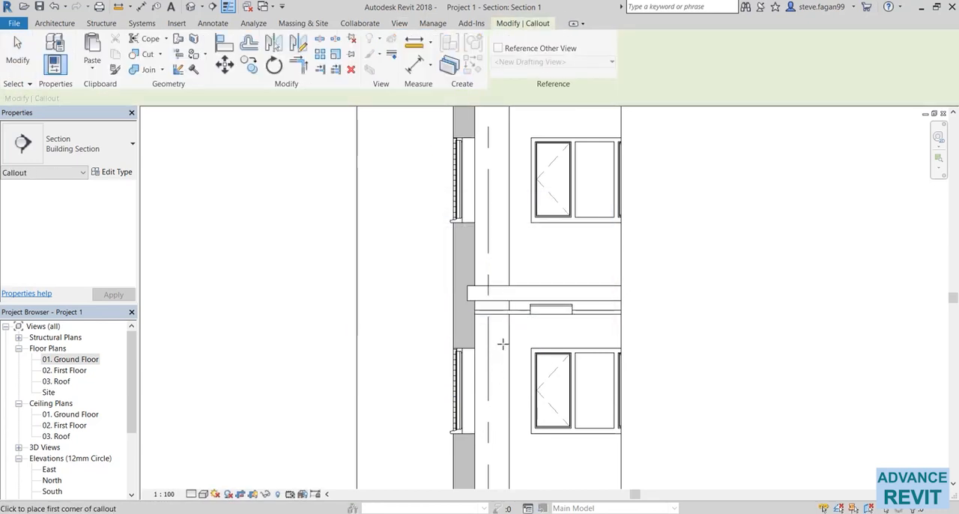
pyautogui.click(521, 360)
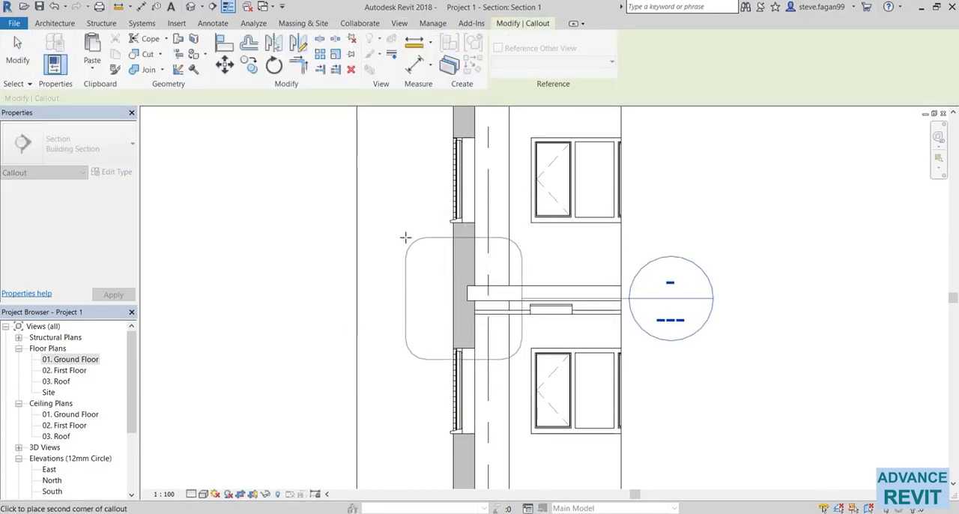
pyautogui.click(405, 238)
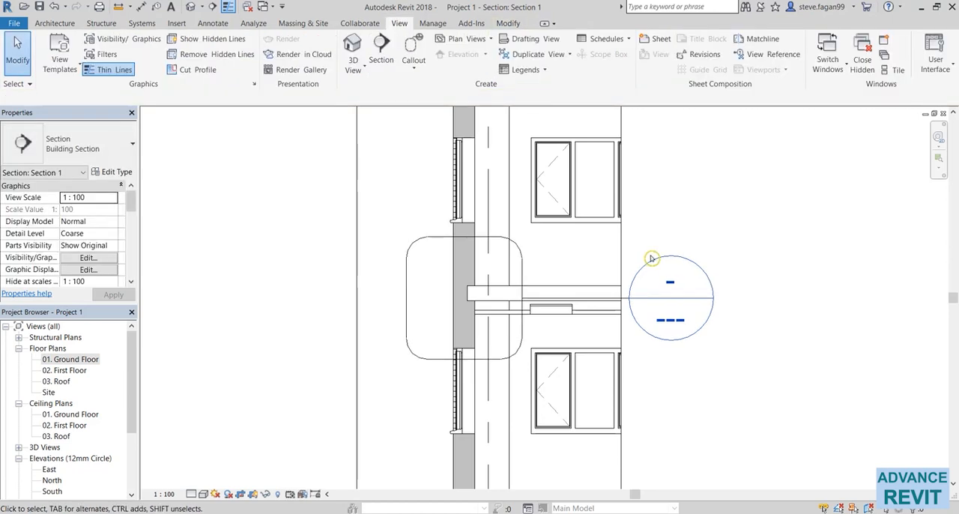
# Move the callout head outside the building beyond the exterior wall and bend its leader so it leaves the head horizontally.
pyautogui.click(616, 304)
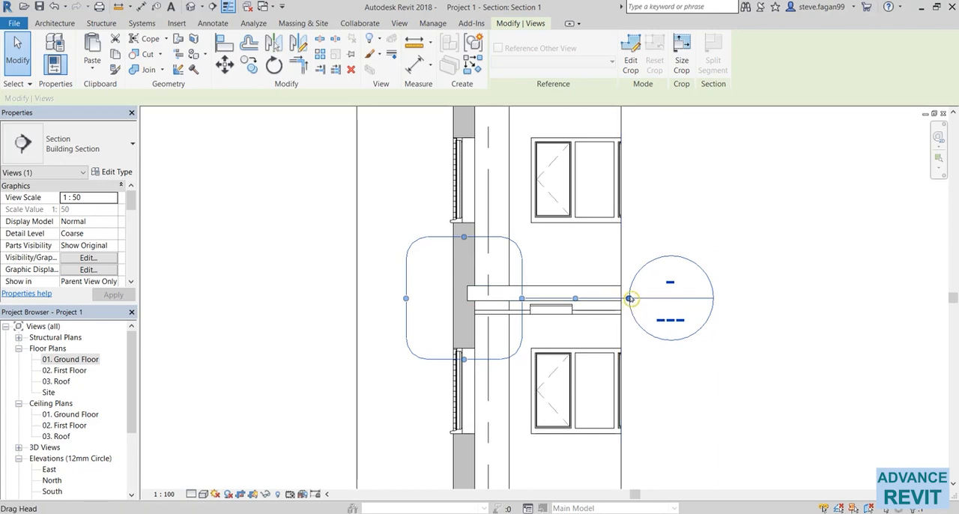
pyautogui.moveTo(629, 299); pyautogui.dragTo(297, 223)
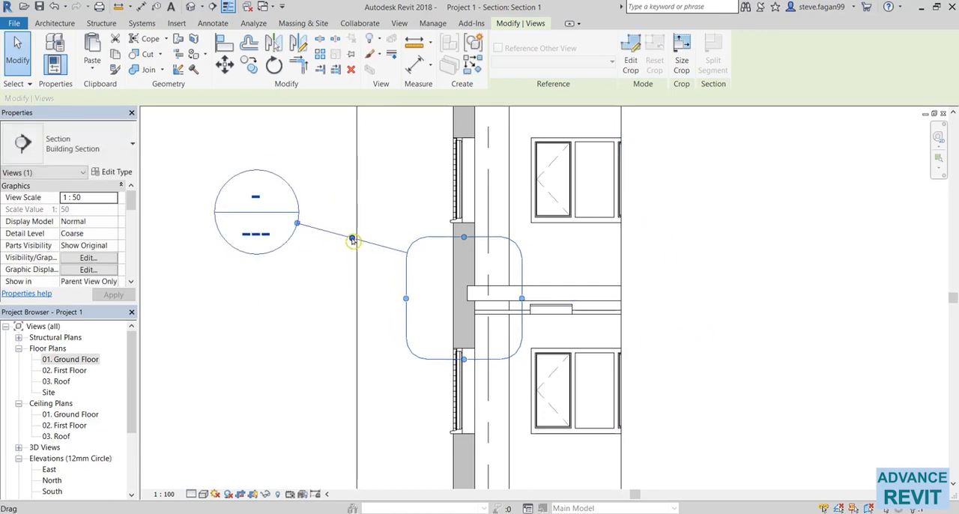
pyautogui.moveTo(352, 240); pyautogui.dragTo(349, 223)
pyautogui.click(696, 362)
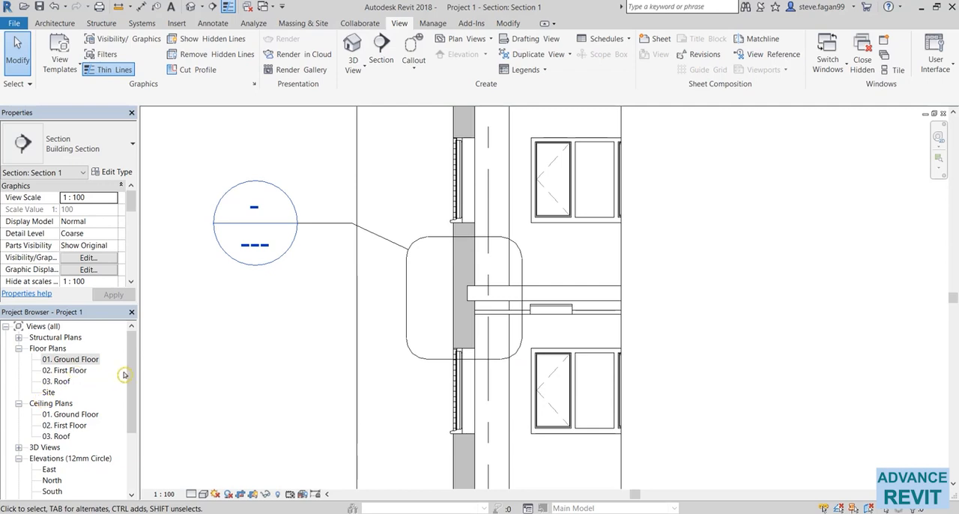
# Open the Section 1 - Callout 1 view from the building sections in the project browser.
pyautogui.moveTo(128, 369); pyautogui.dragTo(121, 425)
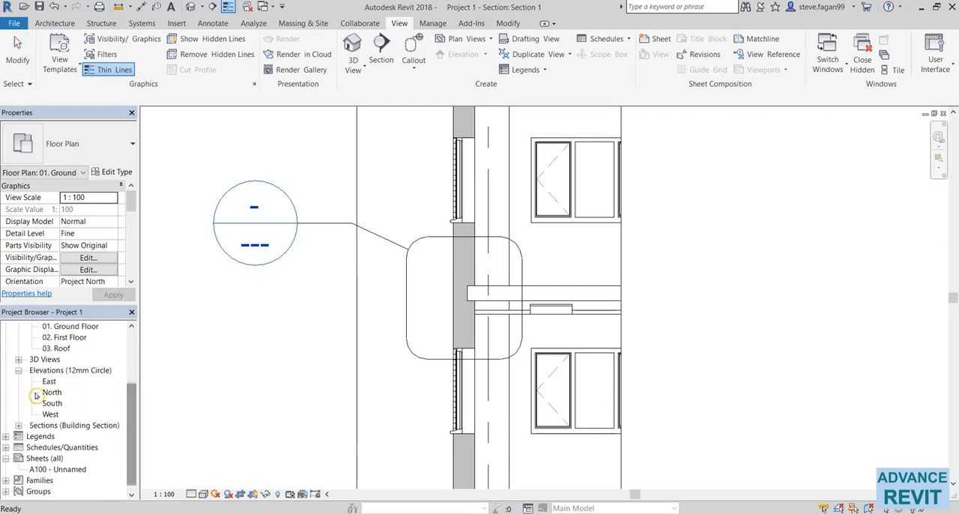
pyautogui.click(18, 426)
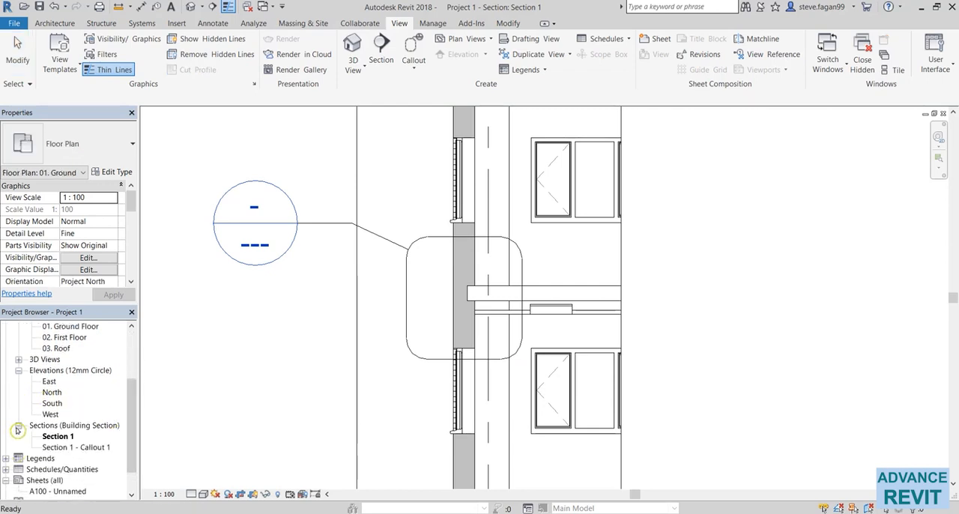
pyautogui.click(75, 448)
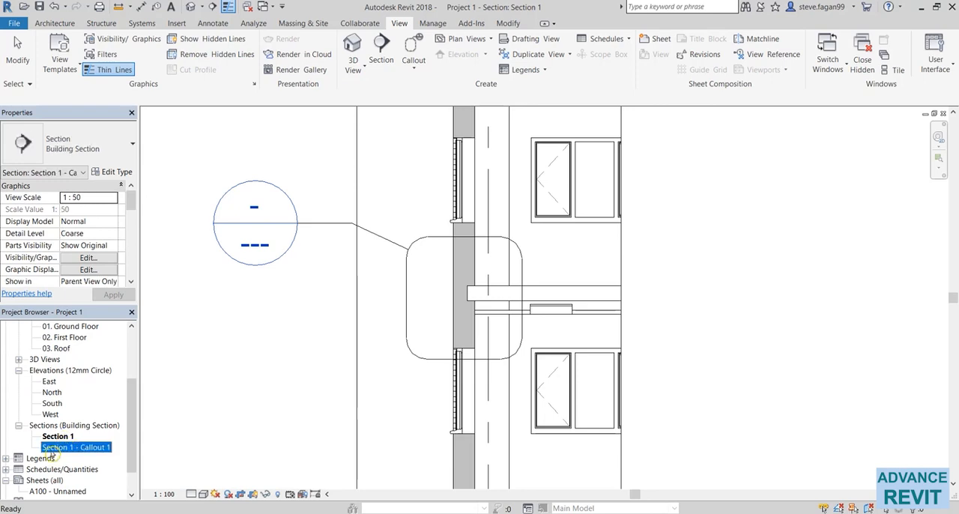
pyautogui.doubleClick(98, 447)
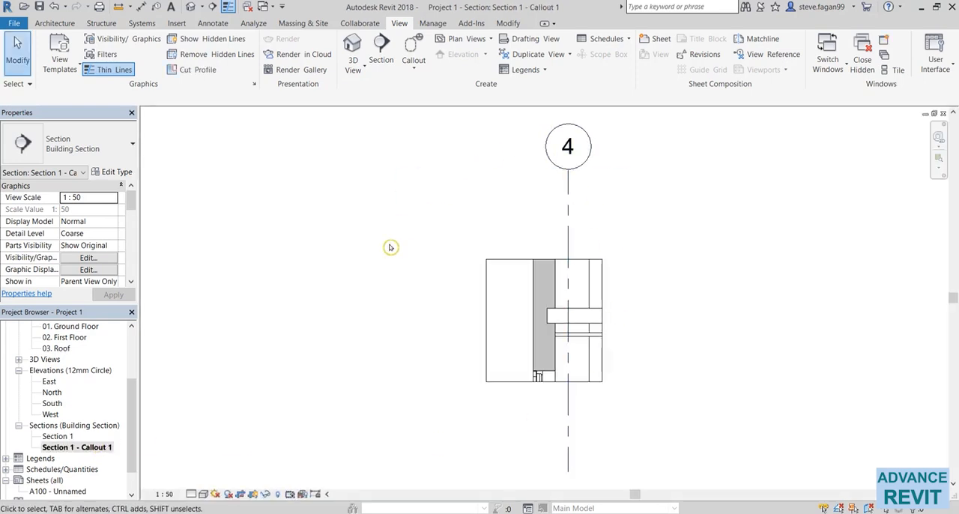
pyautogui.scroll(3, 465, 383)
pyautogui.moveTo(465, 384); pyautogui.dragTo(227, 416, button='middle')
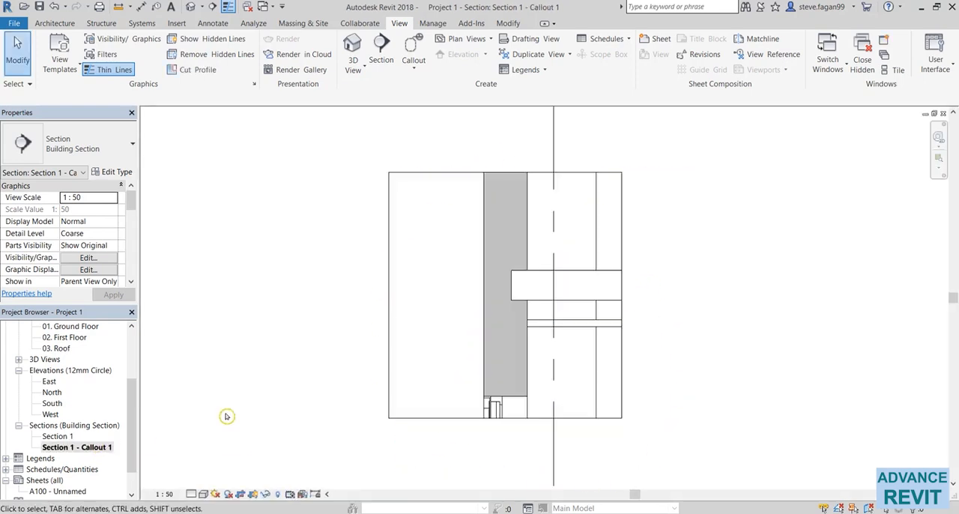
# Set the callout view's scale to 1:10 and its detail level to Fine.
pyautogui.click(169, 495)
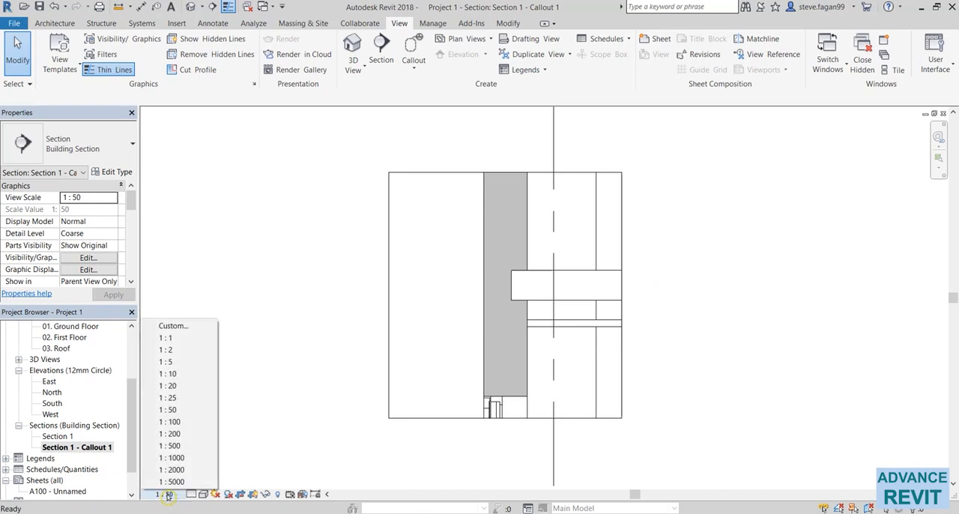
pyautogui.click(184, 373)
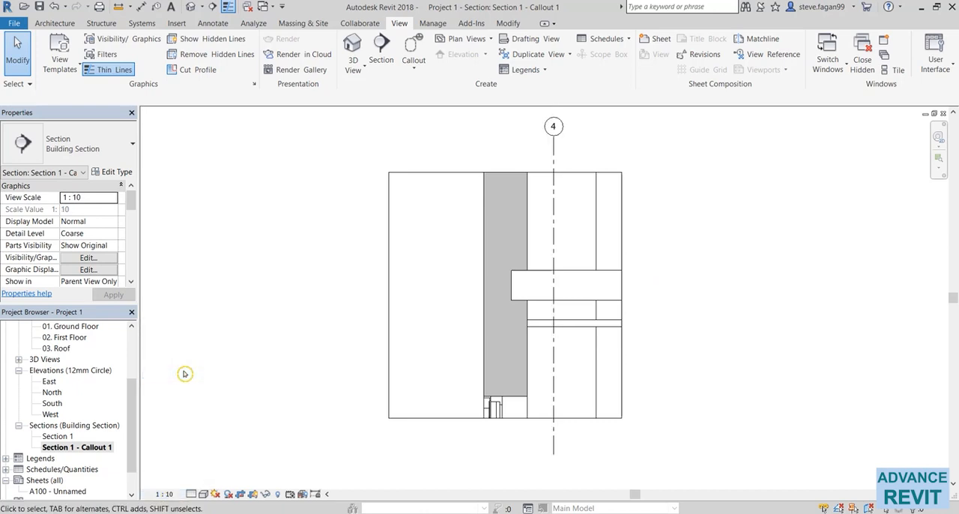
pyautogui.click(191, 494)
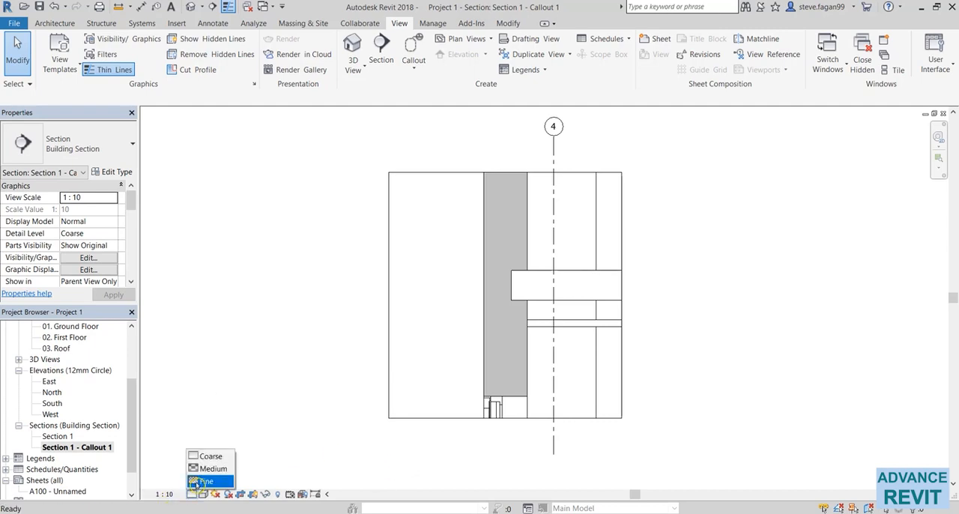
pyautogui.click(197, 481)
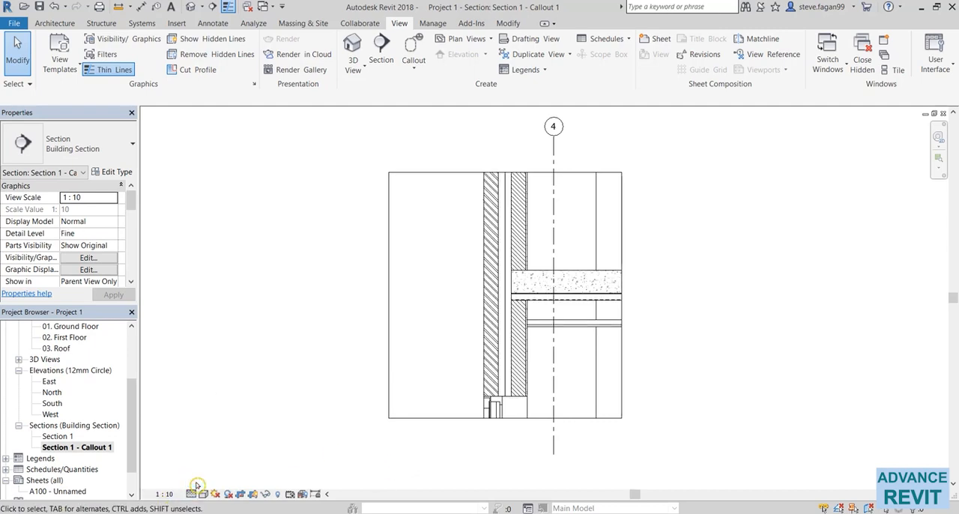
# Bring up the annotation tools for detailing the wall and floor junction in the callout view.
pyautogui.scroll(1, 432, 371)
pyautogui.moveTo(431, 371); pyautogui.dragTo(325, 384, button='middle')
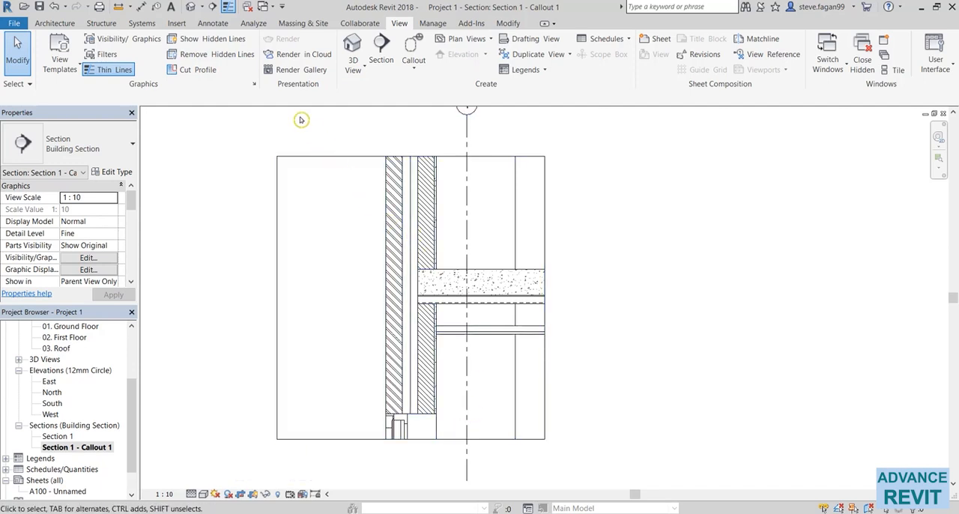
pyautogui.click(215, 24)
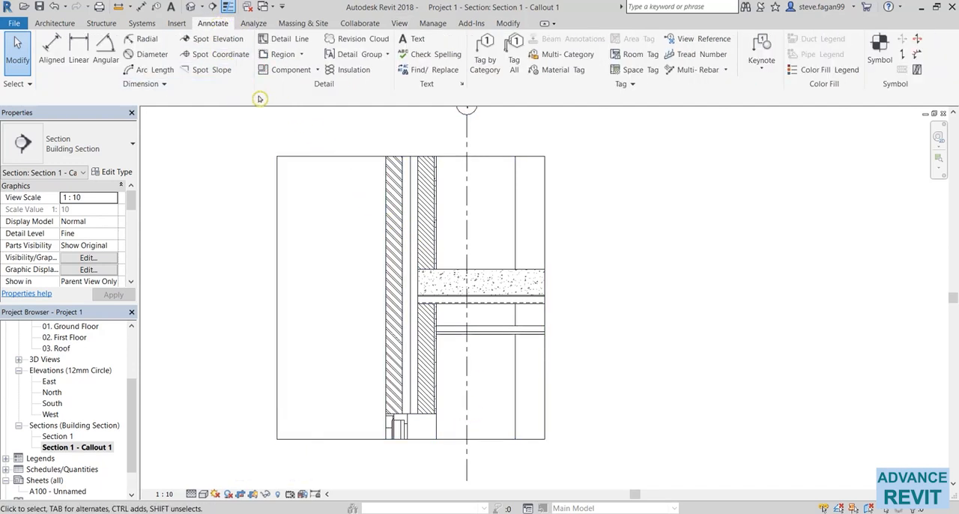